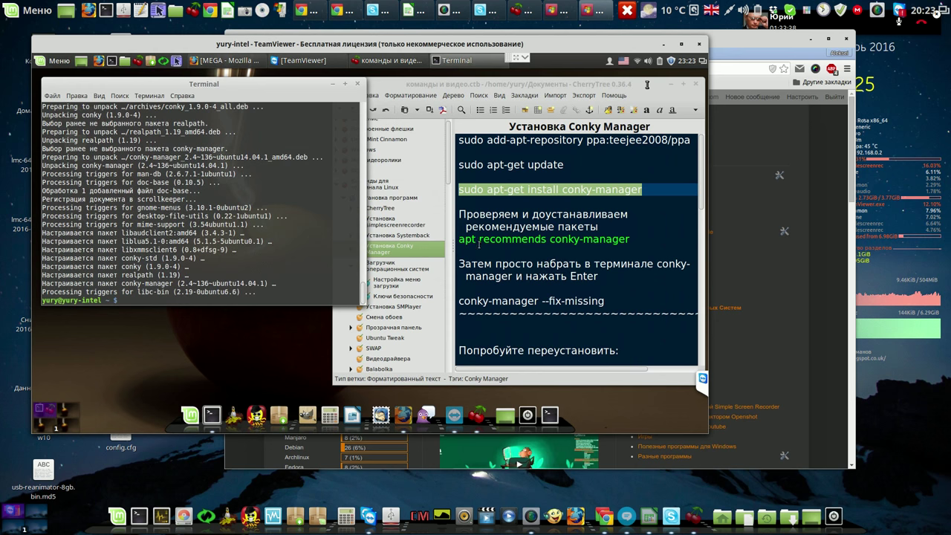
Copy "apt recommends conky-manager" from the notes, run it in the terminal, and close the terminal
{"action": "left_click_drag", "start_coordinate": [460, 239], "coordinate": [630, 239]}
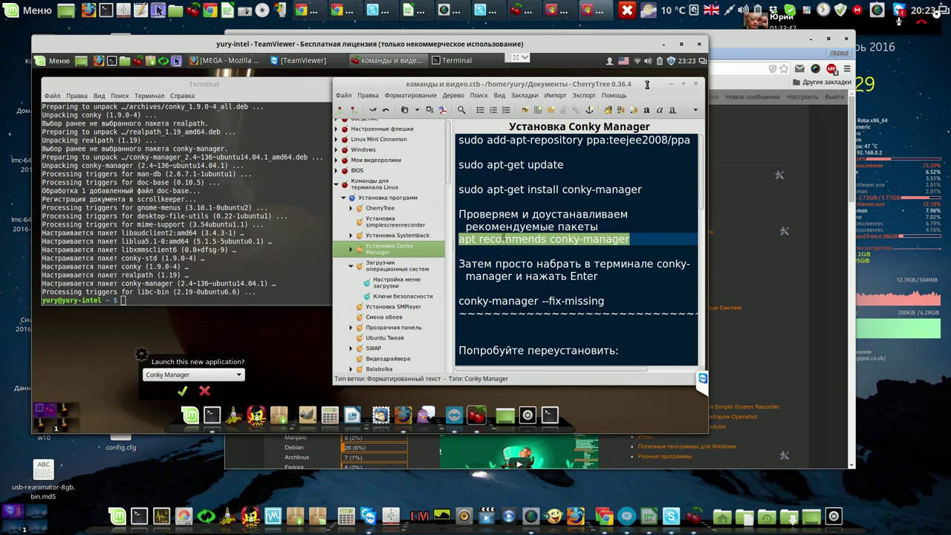
{"action": "left_click_drag", "start_coordinate": [504, 238], "coordinate": [149, 297]}
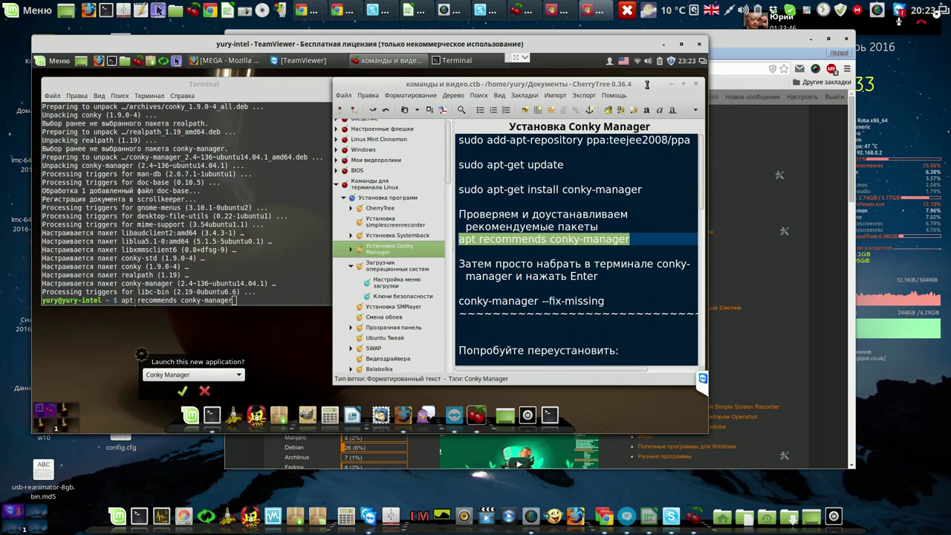
{"action": "key", "text": "alt+Tab"}
{"action": "key", "text": "Return"}
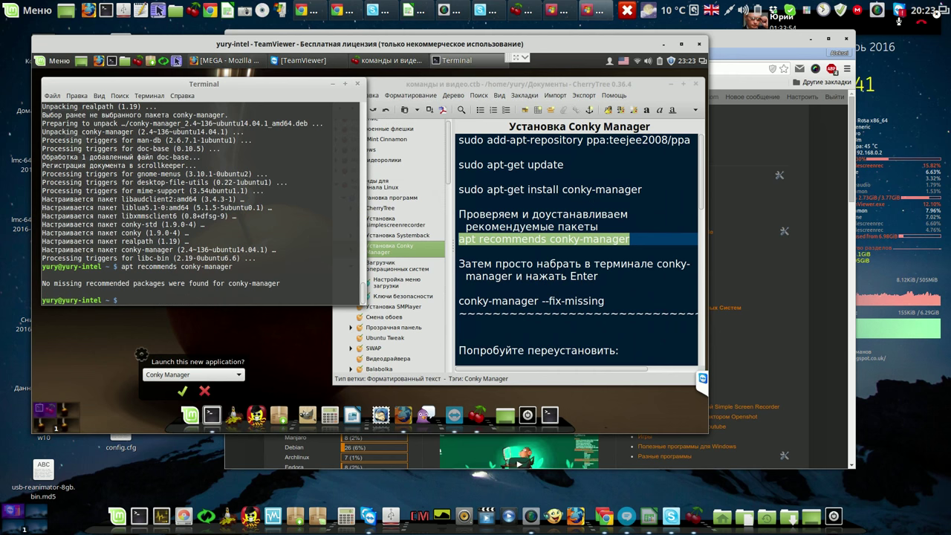
{"action": "left_click", "coordinate": [358, 86]}
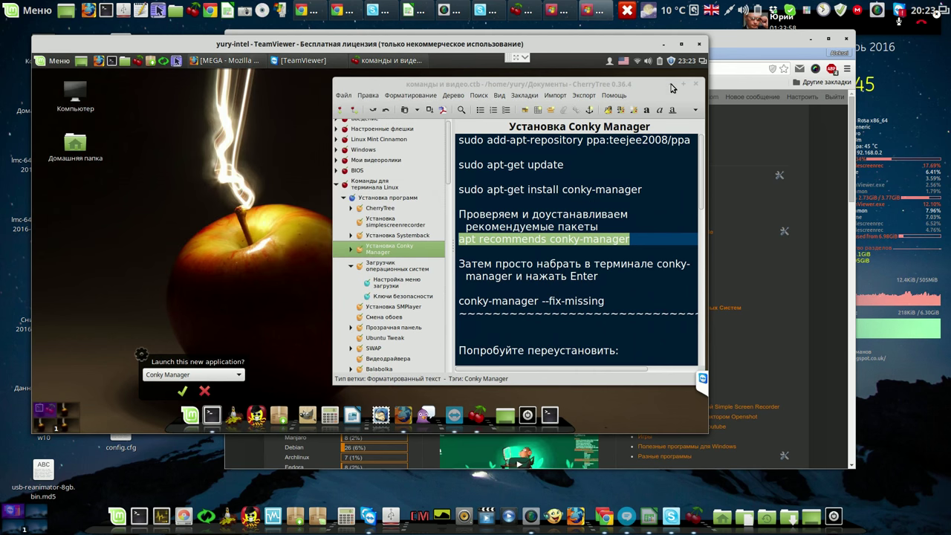
Minimize the notes, launch the newly installed Conky Manager, and enable the ~/.conky/Gotham/Gotham widget
{"action": "left_click", "coordinate": [671, 87]}
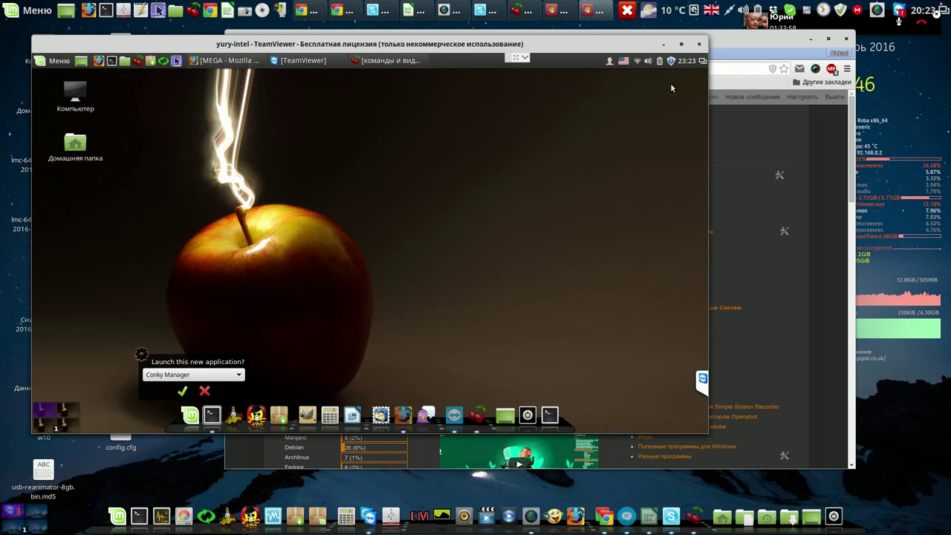
{"action": "left_click", "coordinate": [183, 392]}
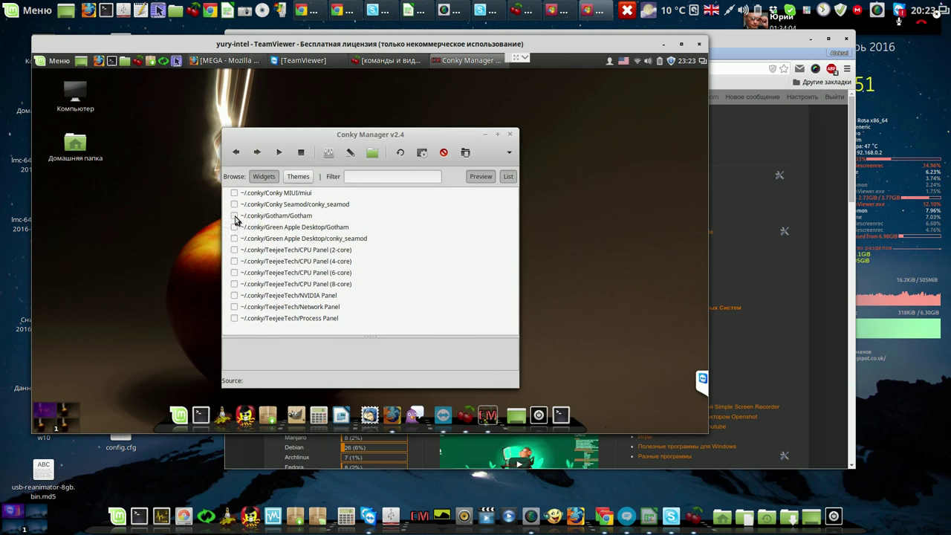
{"action": "left_click", "coordinate": [235, 216]}
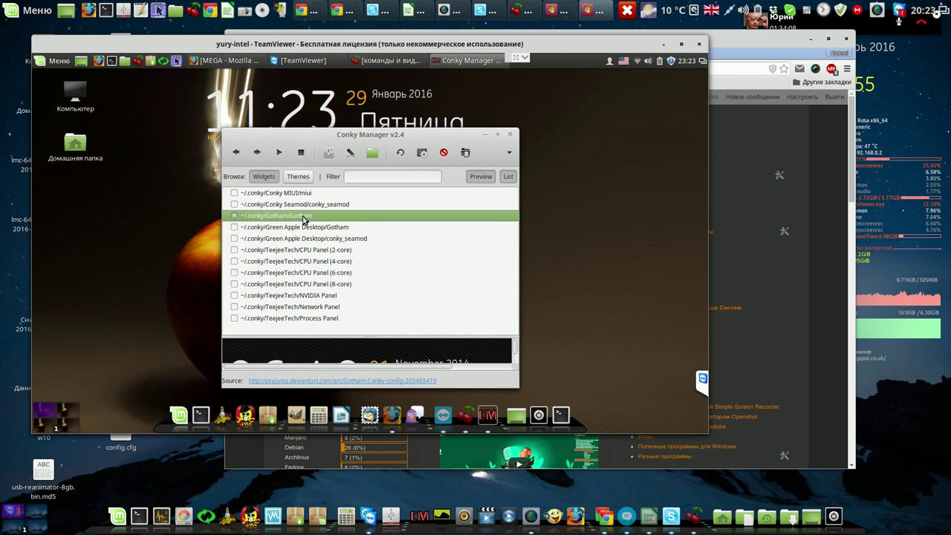
{"action": "left_click_drag", "start_coordinate": [461, 137], "coordinate": [399, 122]}
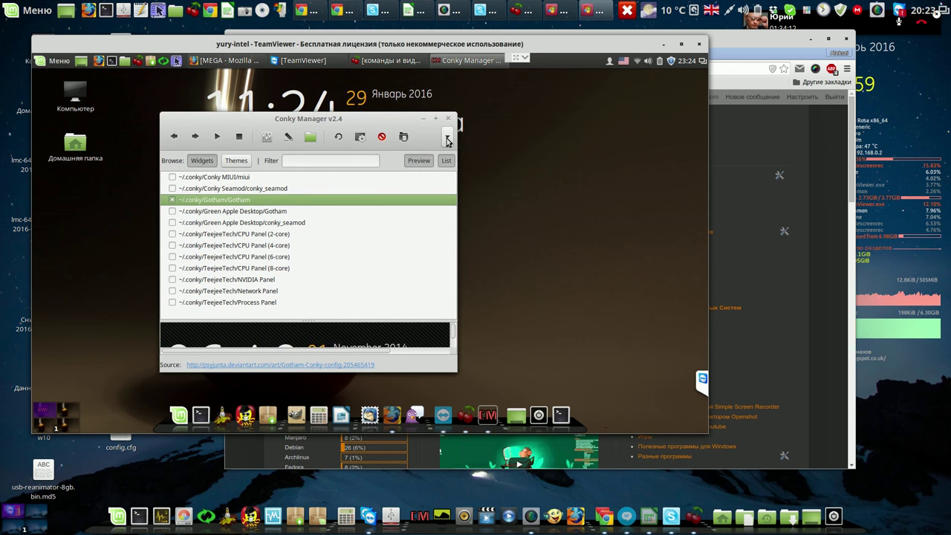
Turn on running Conky at system startup in the general settings, accept the change, and close Conky Manager
{"action": "left_click", "coordinate": [447, 139]}
{"action": "left_click", "coordinate": [456, 157]}
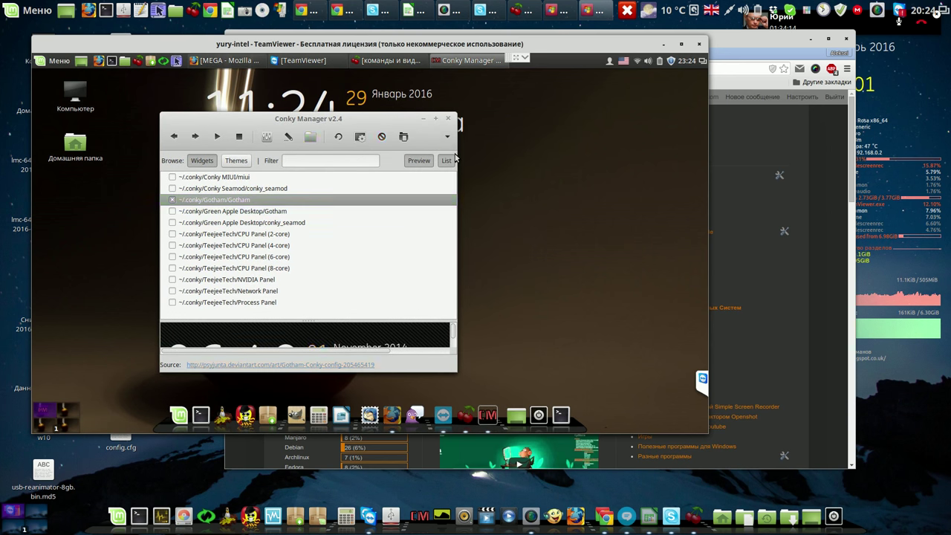
{"action": "left_click", "coordinate": [388, 168]}
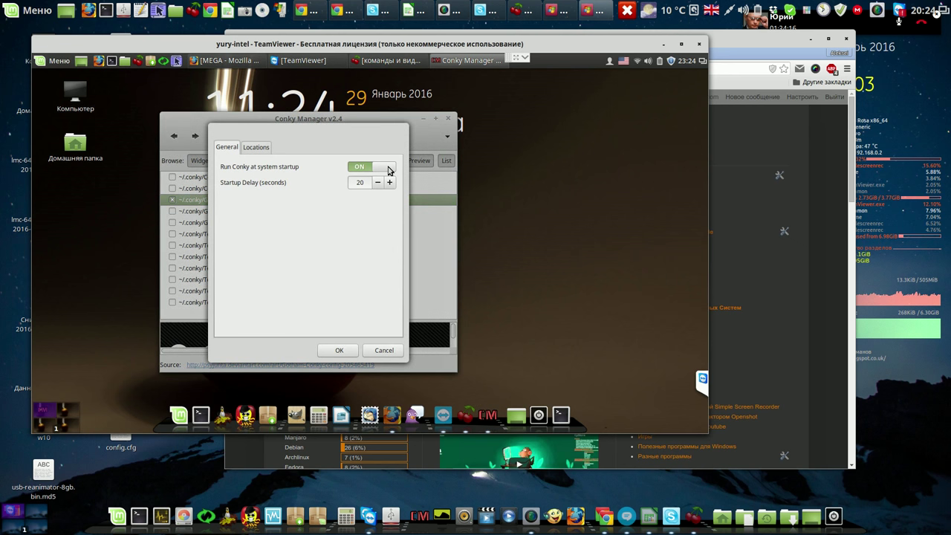
{"action": "left_click", "coordinate": [341, 350]}
{"action": "left_click", "coordinate": [448, 120]}
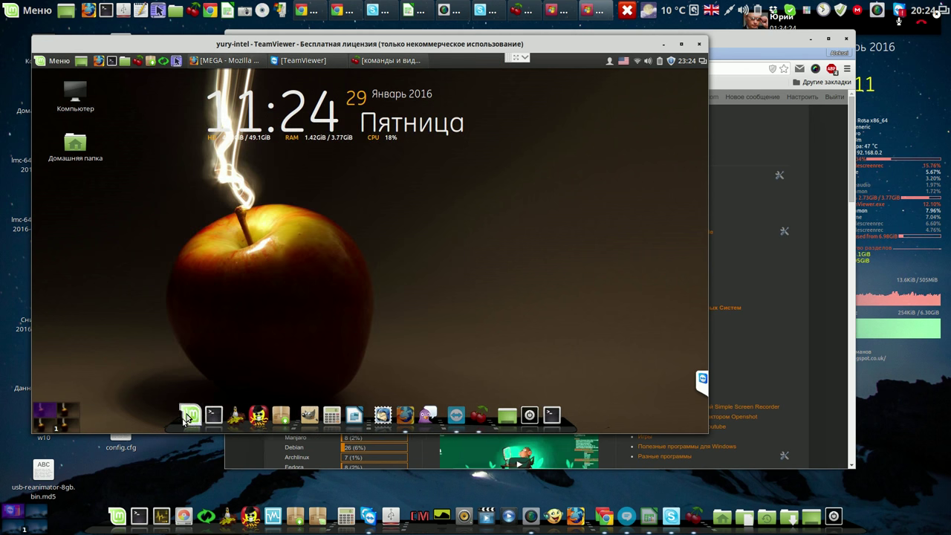
Add a Conky Manager launcher to the dock of the remote desktop
{"action": "left_click", "coordinate": [191, 418]}
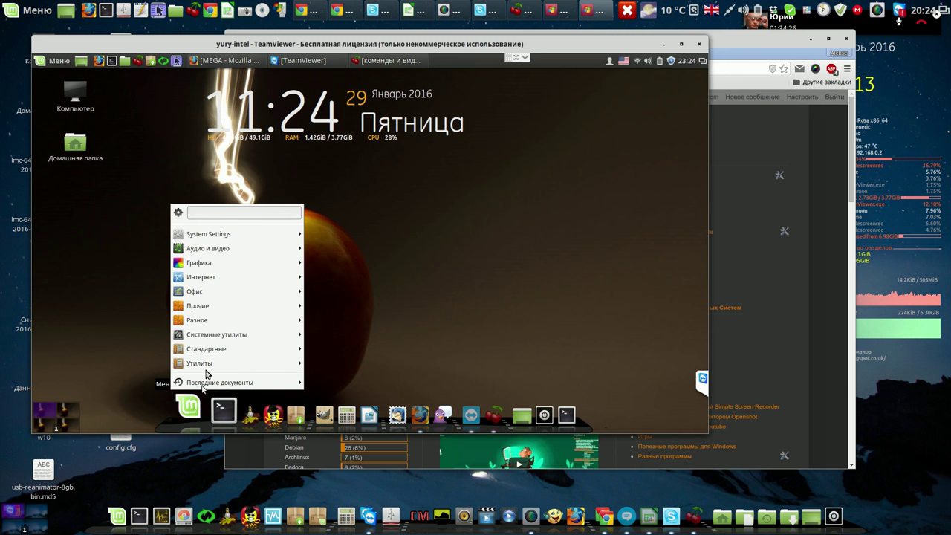
{"action": "mouse_move", "coordinate": [209, 366]}
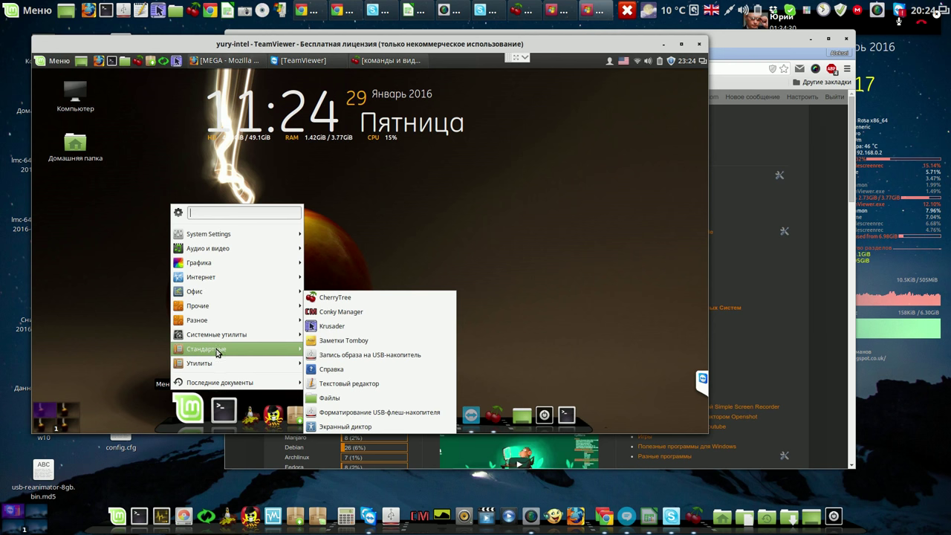
{"action": "left_click", "coordinate": [334, 312]}
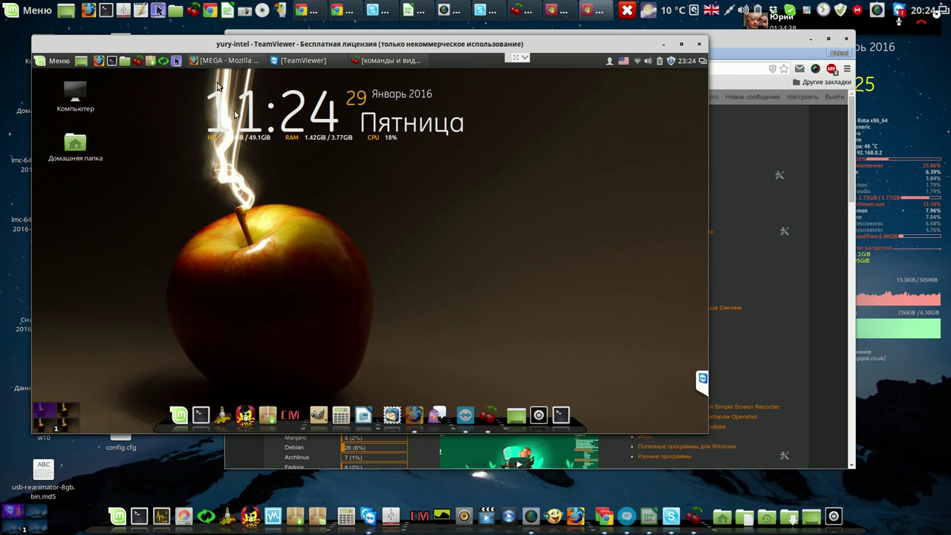
Look over the "Linux программы" folder on the MEGA page in Firefox, and minimize the browser
{"action": "mouse_move", "coordinate": [216, 60]}
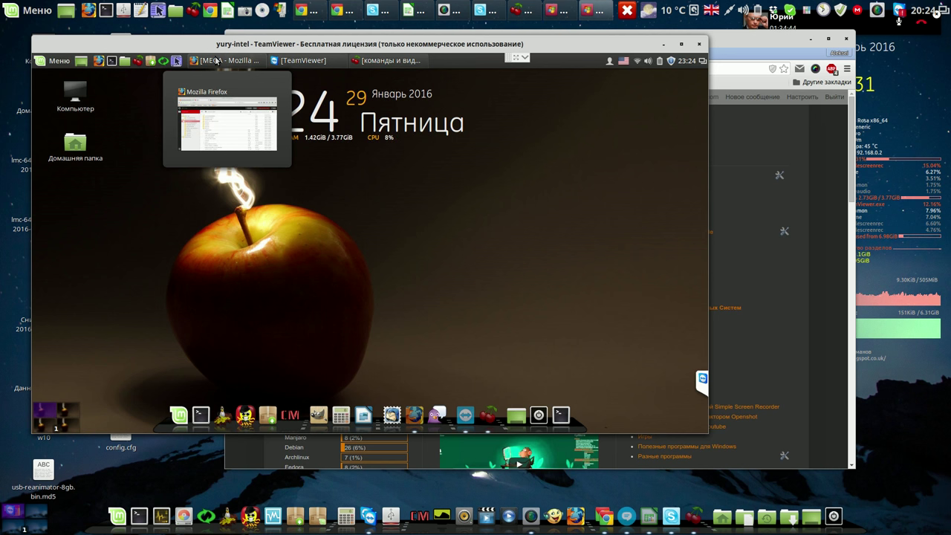
{"action": "left_click", "coordinate": [215, 60]}
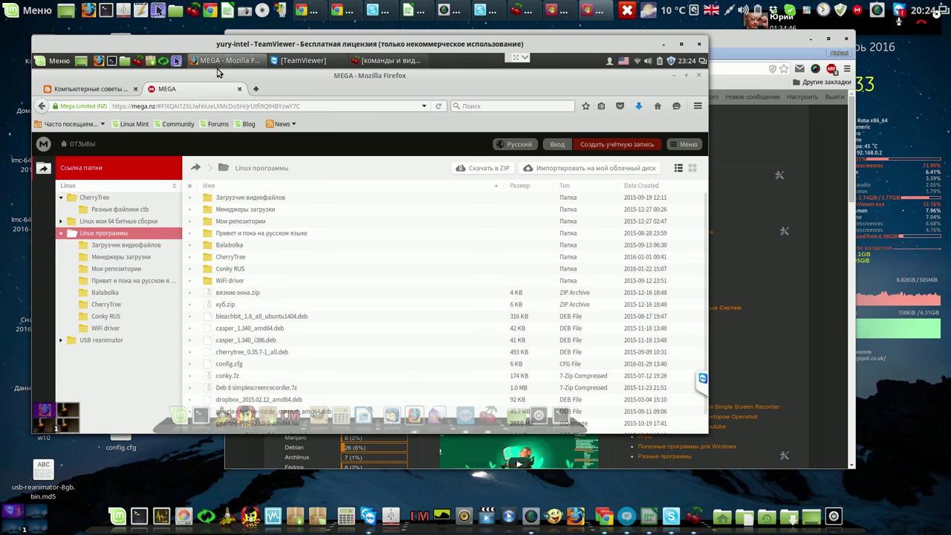
{"action": "left_click", "coordinate": [675, 77]}
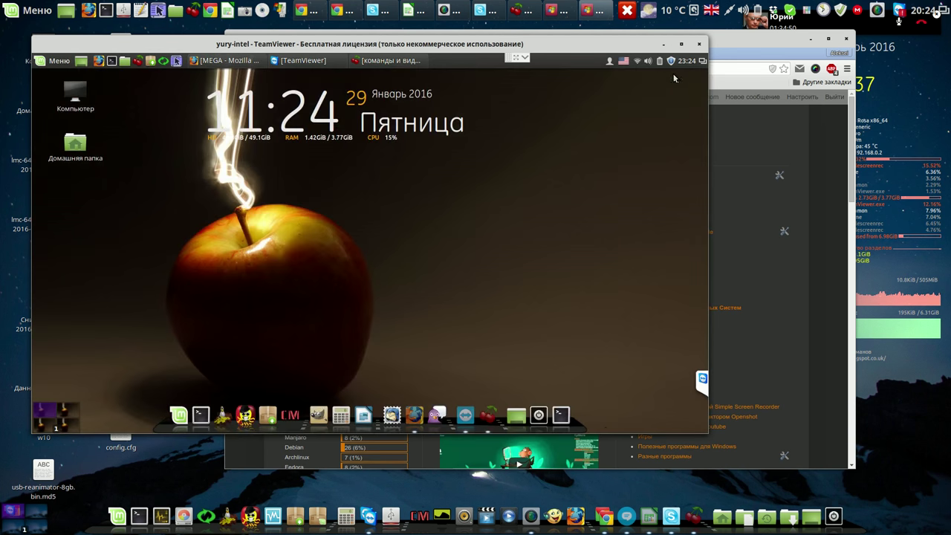
Open Krusader full size with the .conky folder in one file pane and Загрузки in the other
{"action": "left_click", "coordinate": [176, 60]}
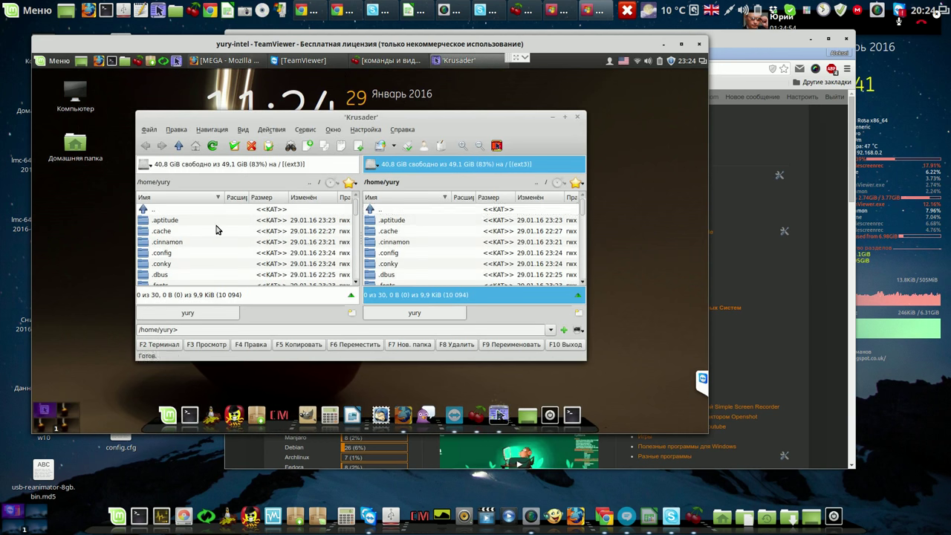
{"action": "left_click", "coordinate": [565, 119]}
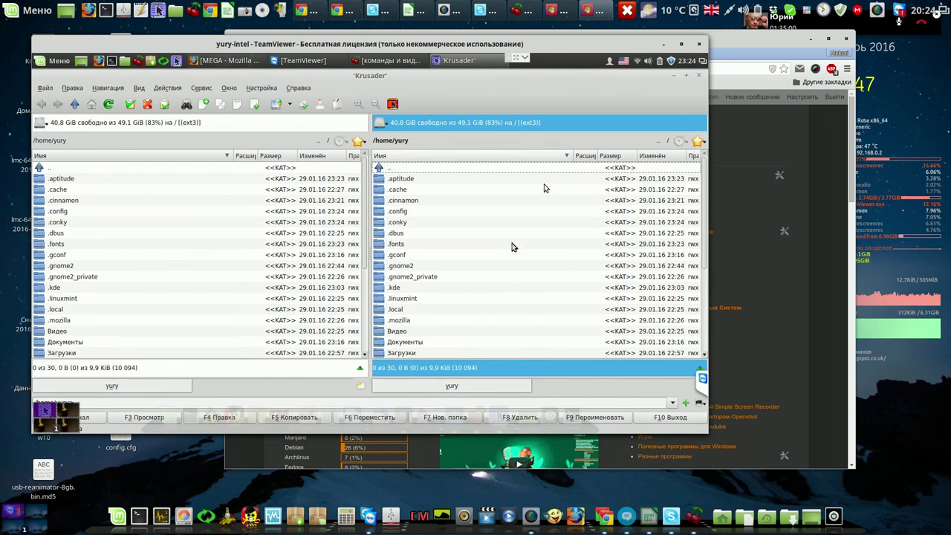
{"action": "double_click", "coordinate": [386, 223]}
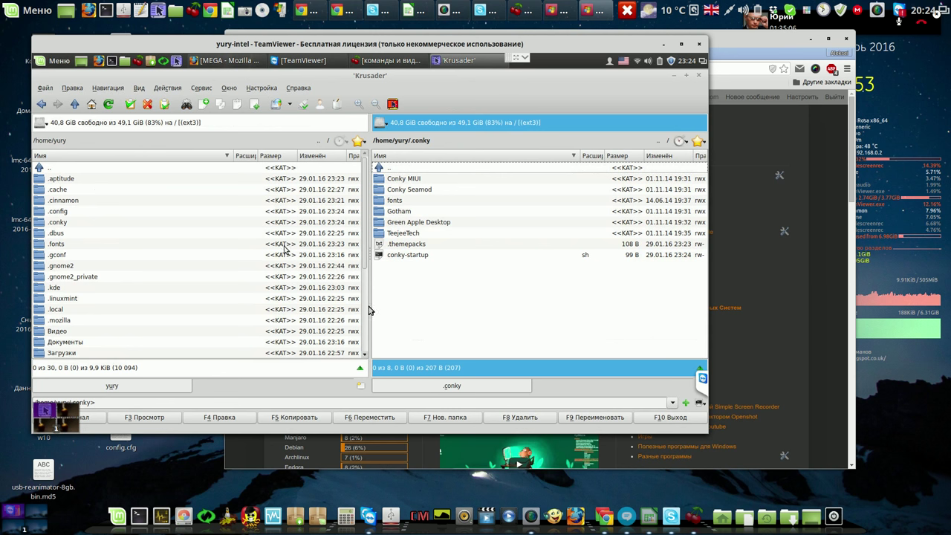
{"action": "left_click", "coordinate": [364, 331]}
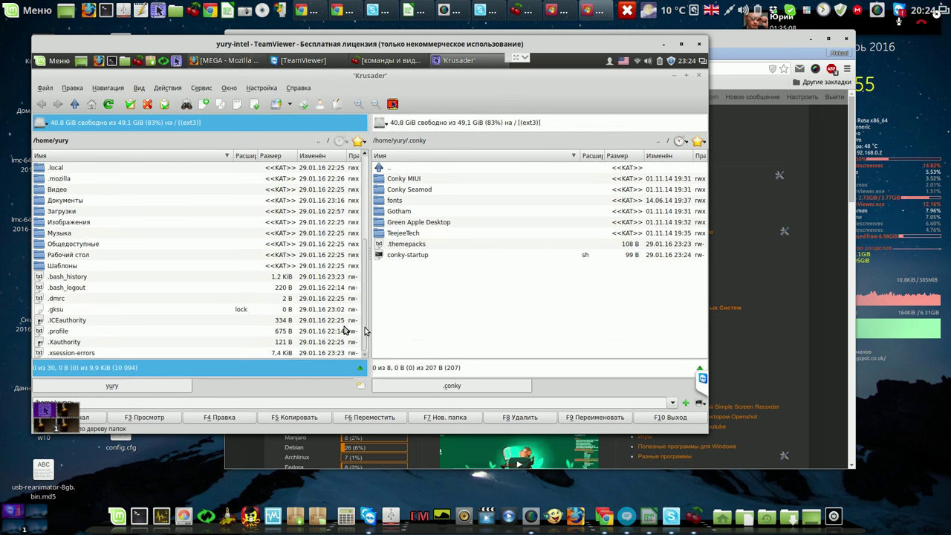
{"action": "double_click", "coordinate": [59, 213]}
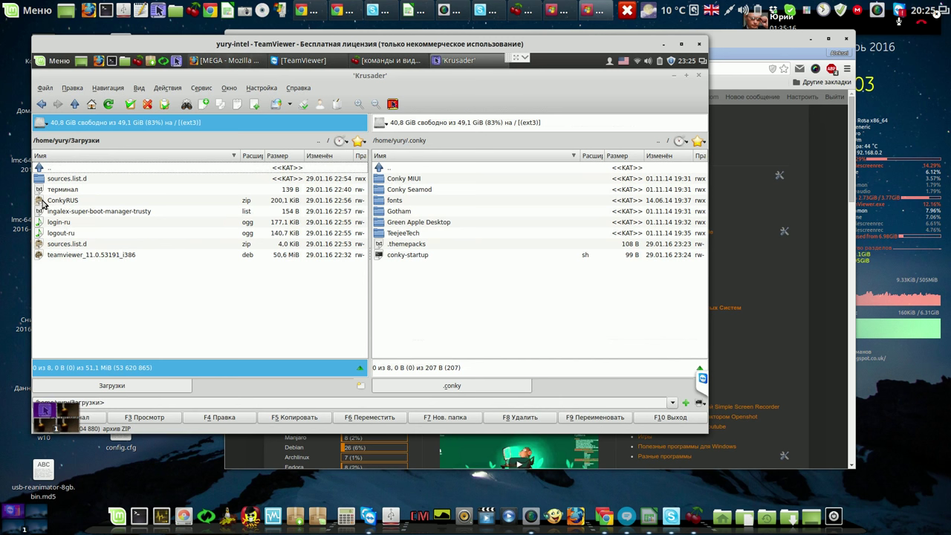
Unpack ConkyRUS.zip from Загрузки into the home directory's .conky folder
{"action": "left_click", "coordinate": [42, 202]}
{"action": "left_click", "coordinate": [147, 140]}
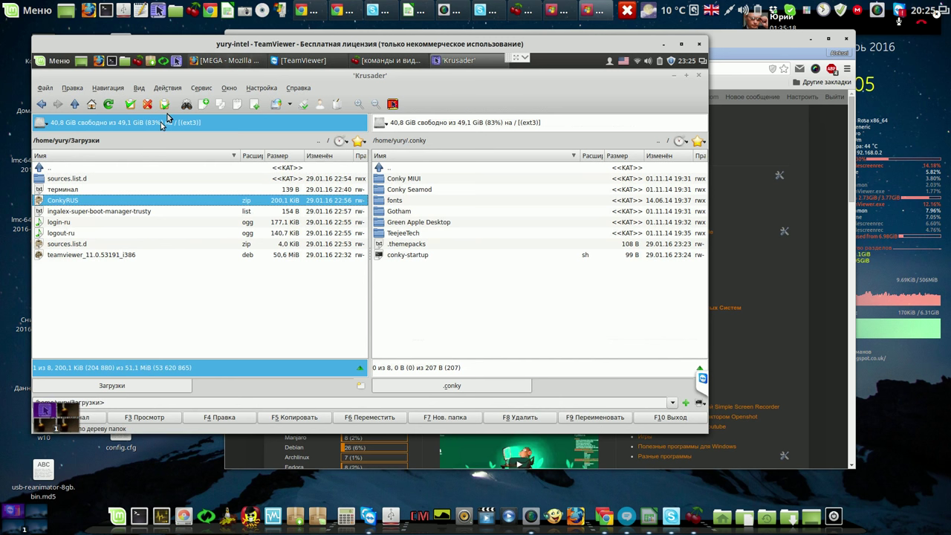
{"action": "right_click", "coordinate": [106, 203]}
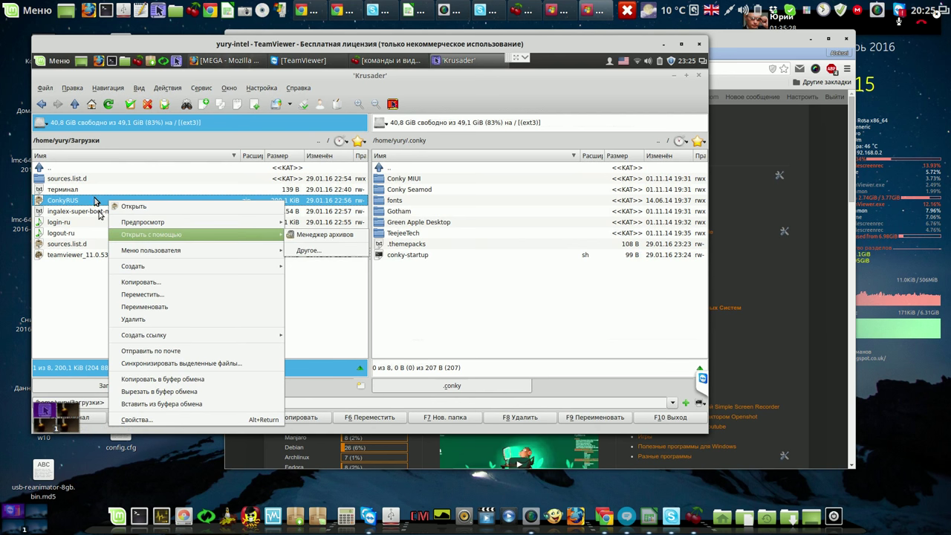
{"action": "left_click", "coordinate": [94, 201]}
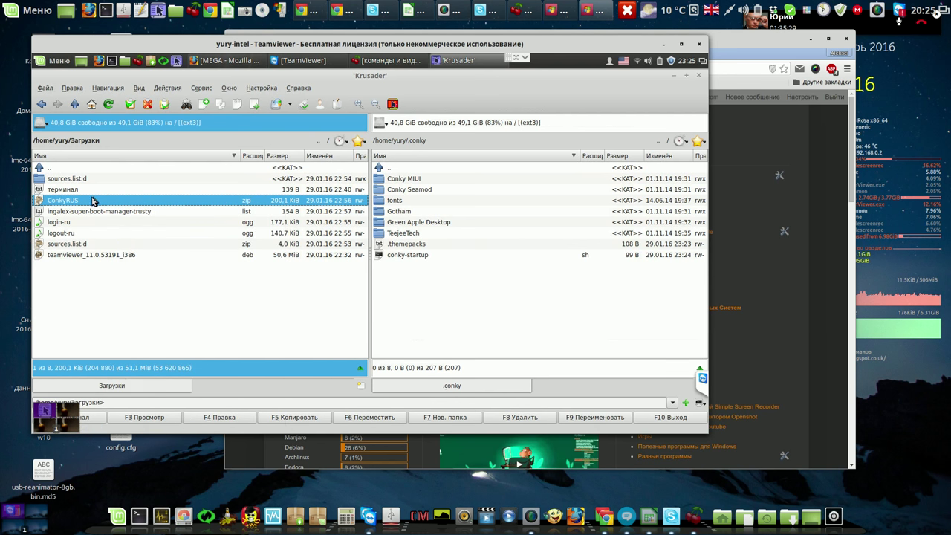
{"action": "left_click", "coordinate": [46, 88]}
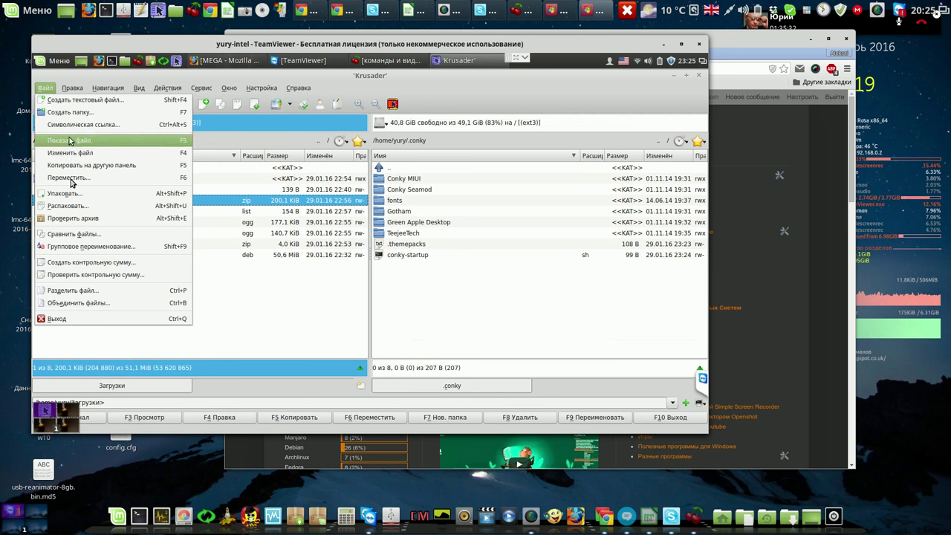
{"action": "left_click", "coordinate": [68, 208]}
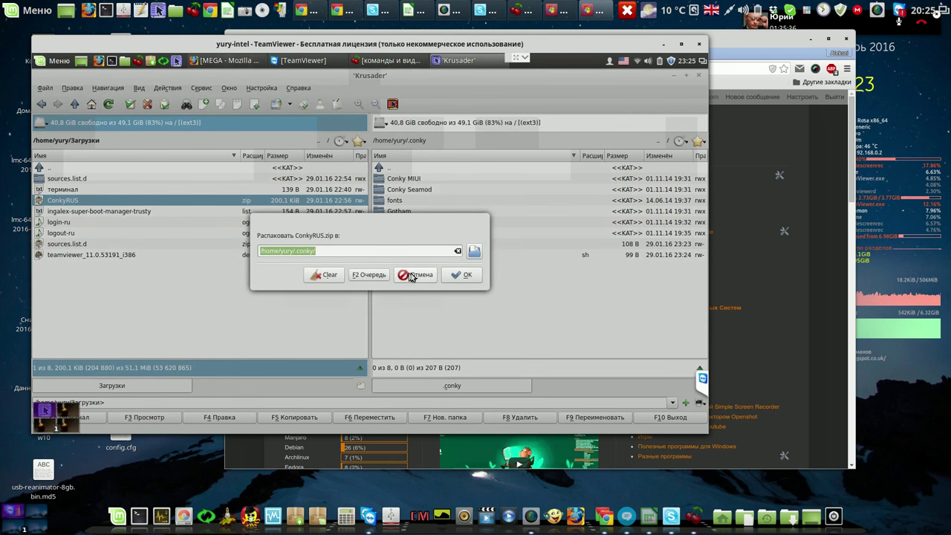
{"action": "left_click", "coordinate": [461, 275]}
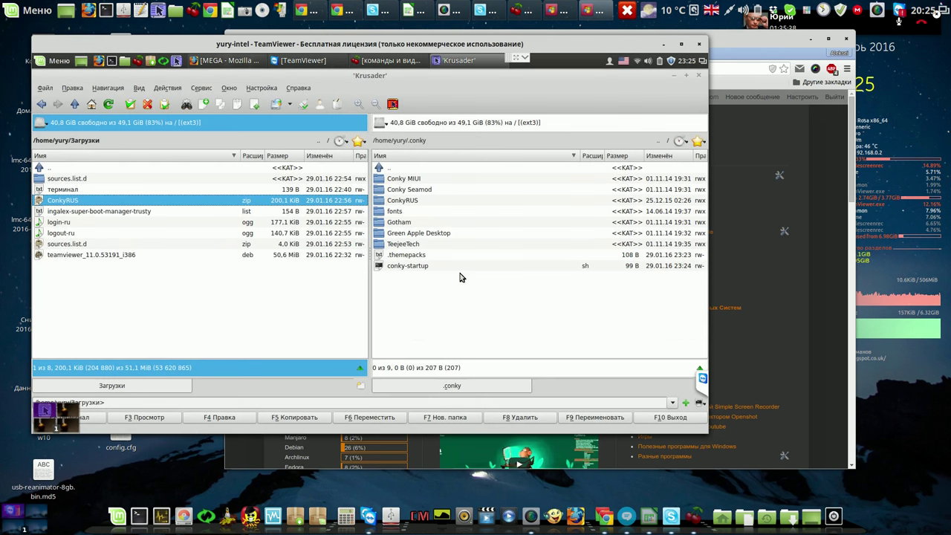
Switch from Krusader to Conky Manager, disable the Gotham/Gotham widget, and enable ConkyRUS/conky_long
{"action": "left_click", "coordinate": [674, 75]}
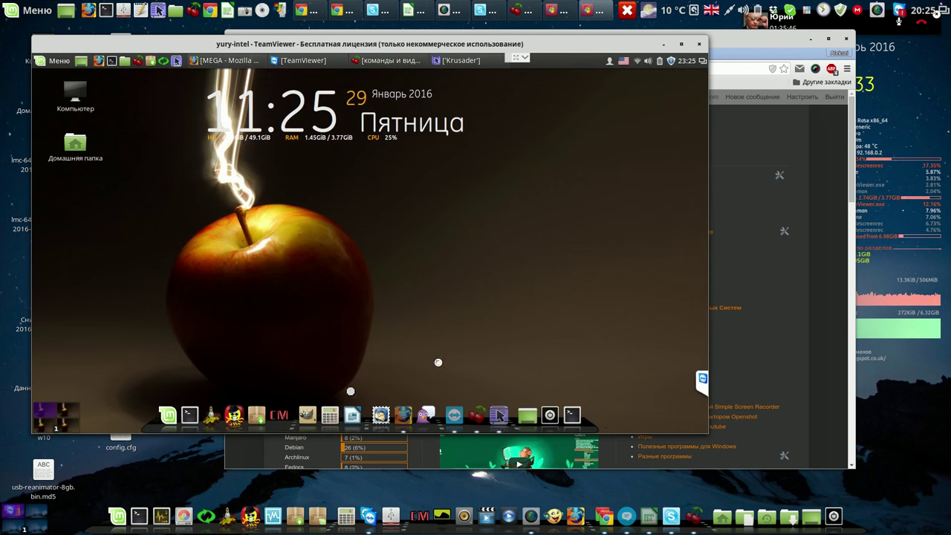
{"action": "left_click", "coordinate": [278, 410]}
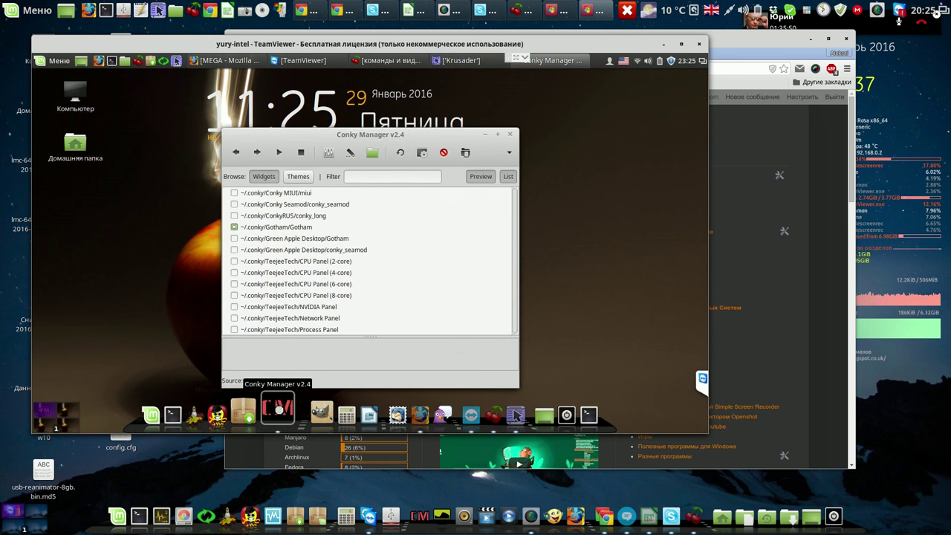
{"action": "left_click", "coordinate": [235, 227]}
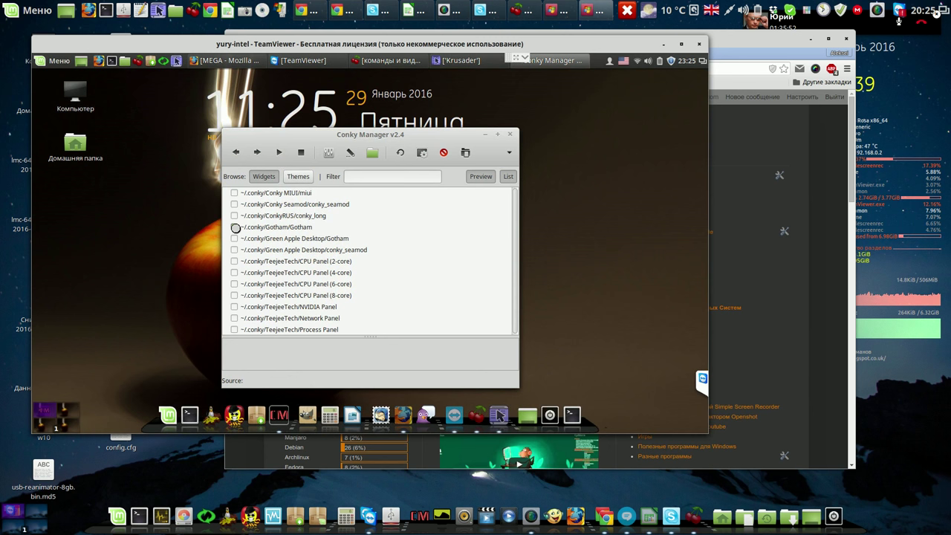
{"action": "left_click", "coordinate": [236, 229]}
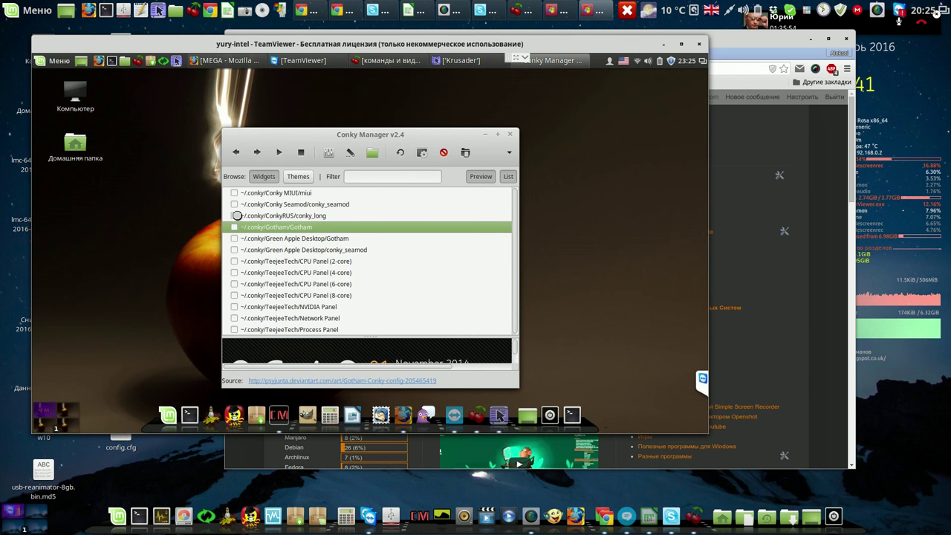
{"action": "left_click", "coordinate": [238, 215]}
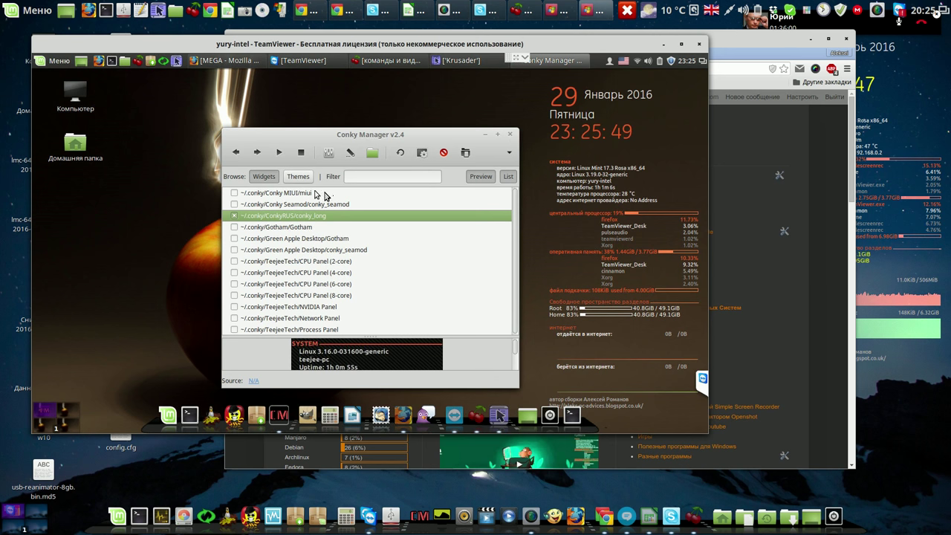
Set the ConkyRUS/conky_long widget's network interface to the WiFi one, wlan0, apply it, and close Conky Manager
{"action": "left_click", "coordinate": [329, 153]}
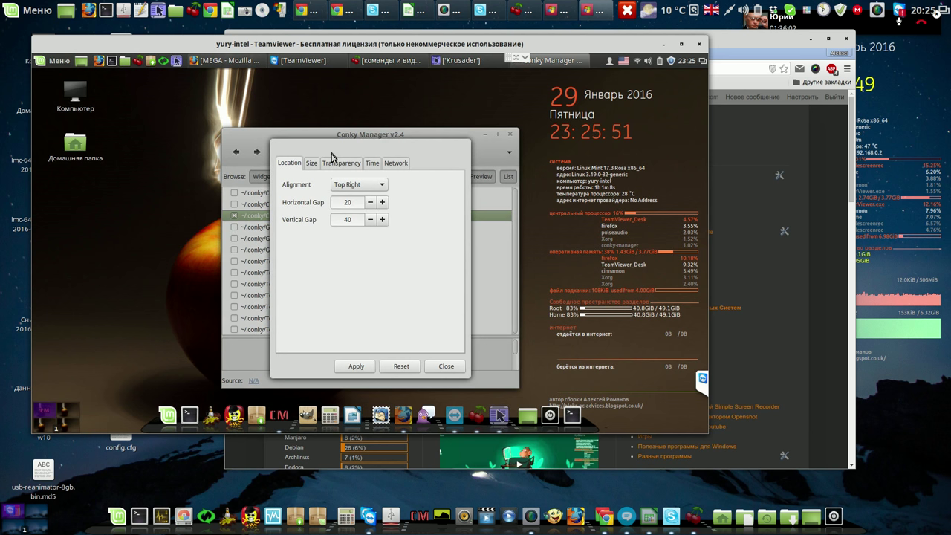
{"action": "left_click", "coordinate": [396, 164]}
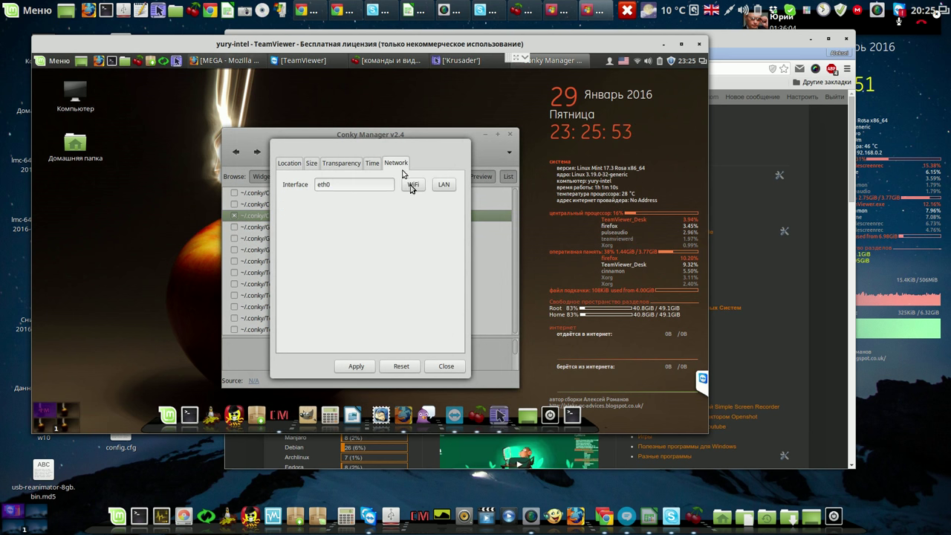
{"action": "left_click", "coordinate": [407, 188]}
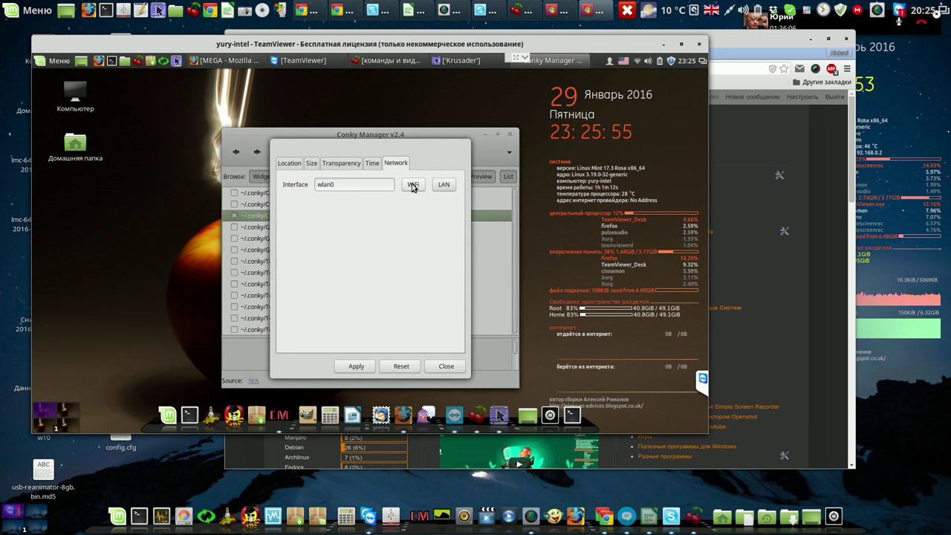
{"action": "left_click", "coordinate": [358, 366]}
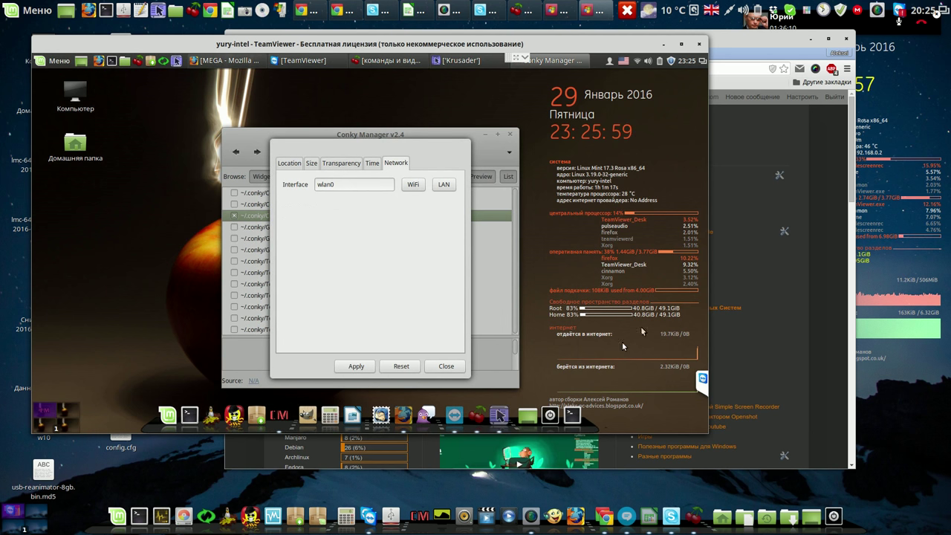
{"action": "left_click", "coordinate": [448, 368]}
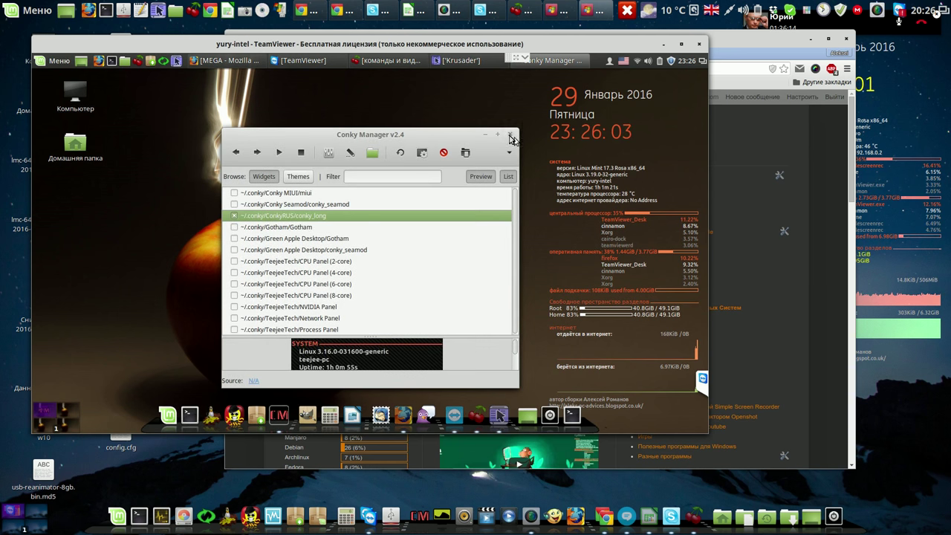
{"action": "left_click", "coordinate": [510, 137]}
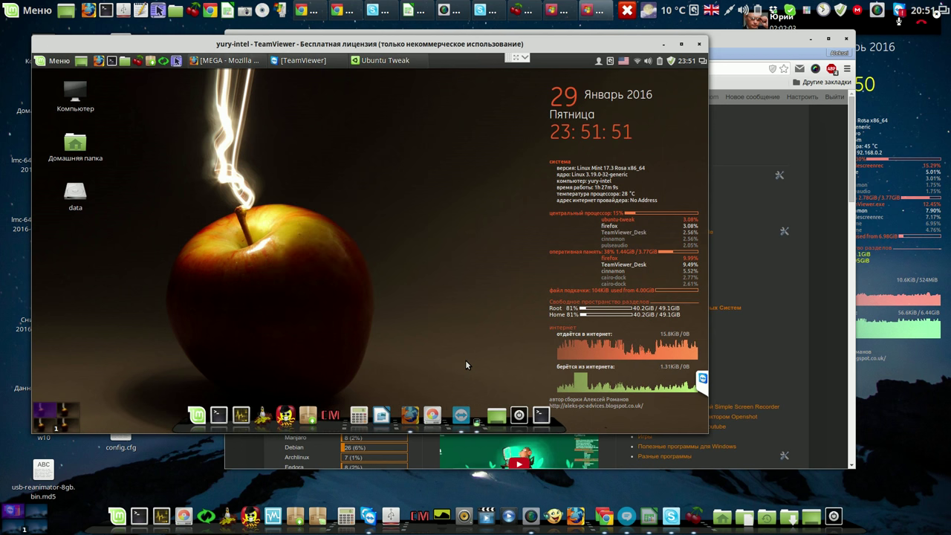
Make the running Ubuntu Tweak application a permanent launcher in the Cairo-Dock
{"action": "right_click", "coordinate": [475, 413]}
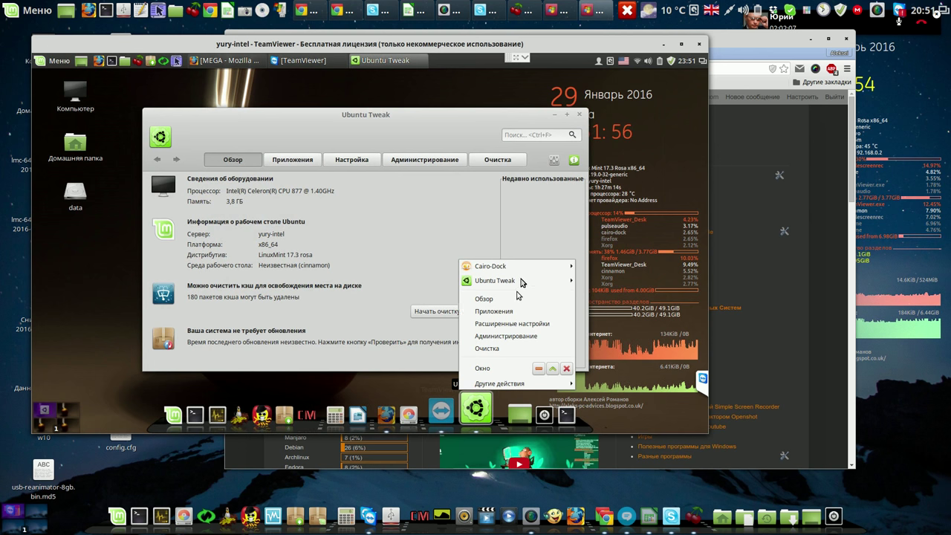
{"action": "mouse_move", "coordinate": [523, 280]}
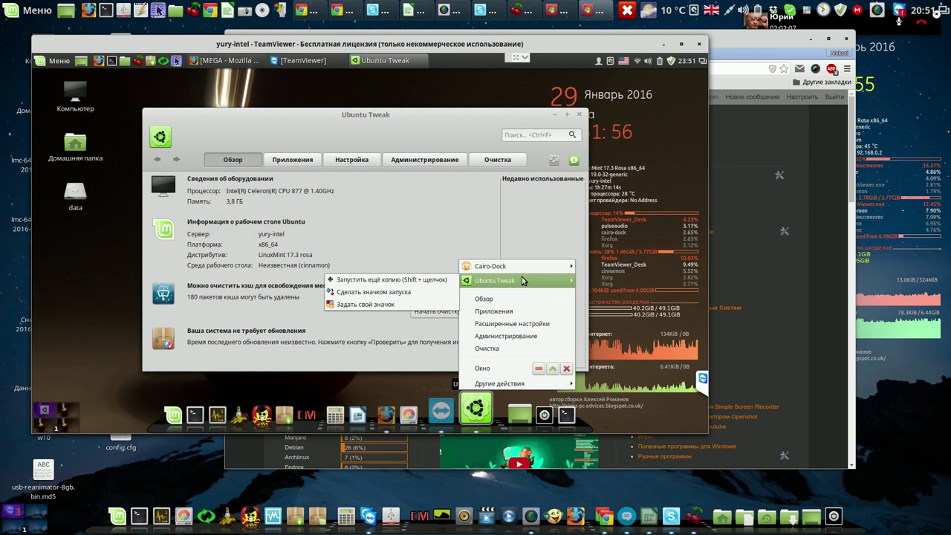
{"action": "left_click", "coordinate": [394, 293]}
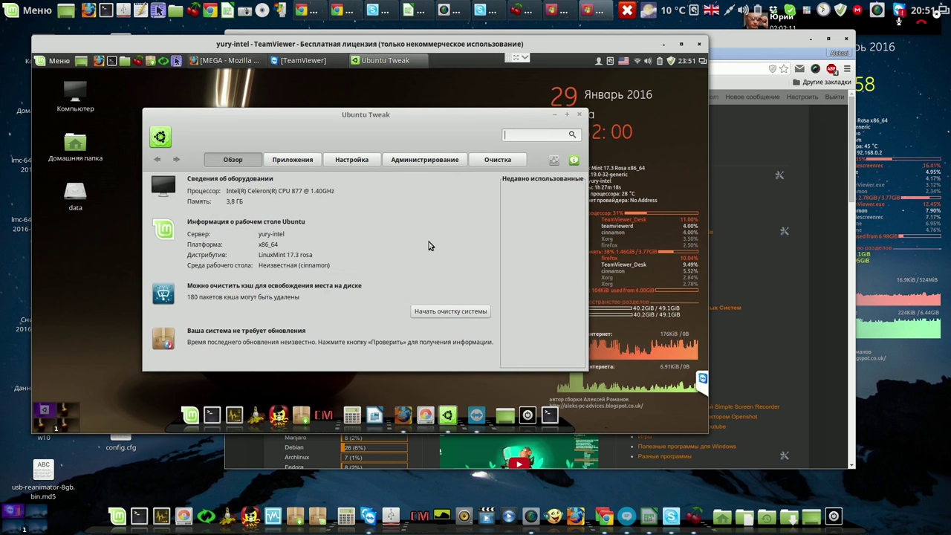
Clean the Apt cache with all Система cleanup categories selected, authenticating with the account password, and close Ubuntu Tweak
{"action": "left_click", "coordinate": [498, 162]}
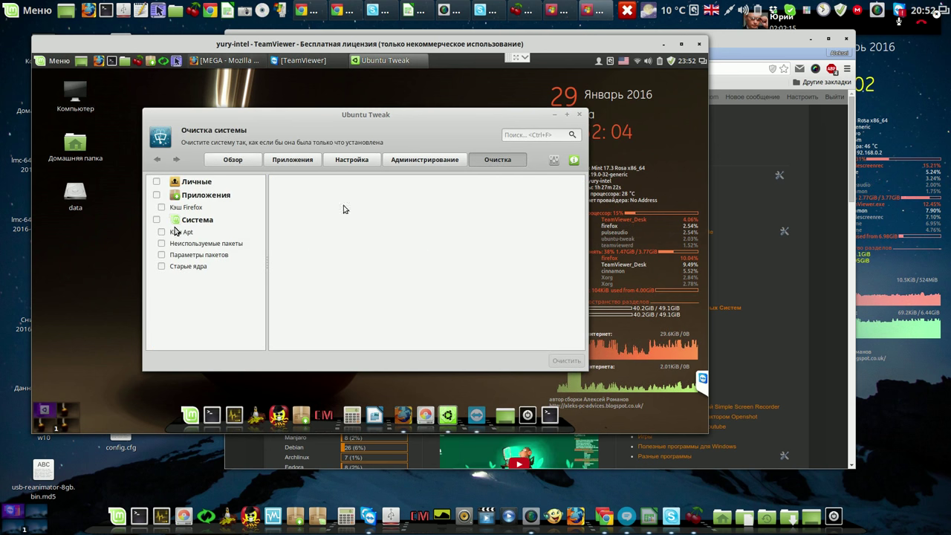
{"action": "left_click", "coordinate": [157, 221]}
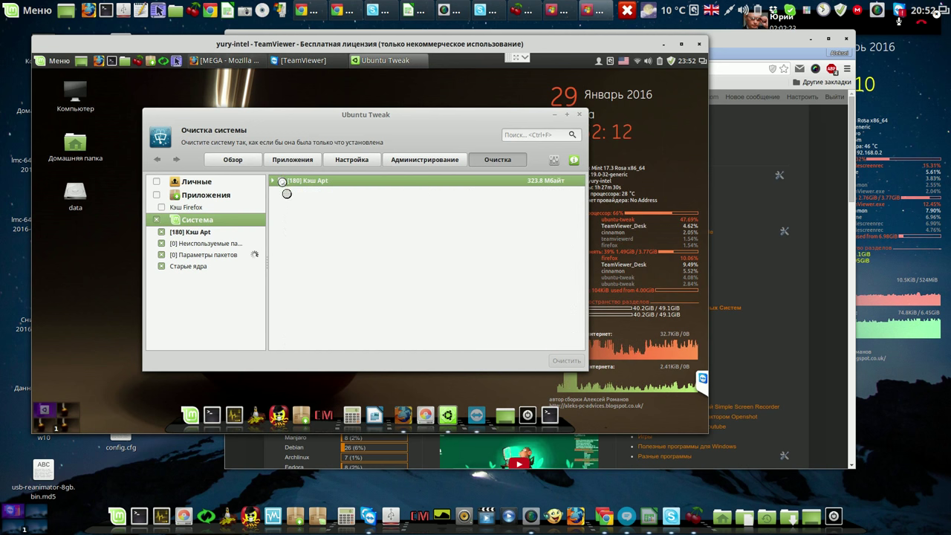
{"action": "left_click", "coordinate": [281, 182]}
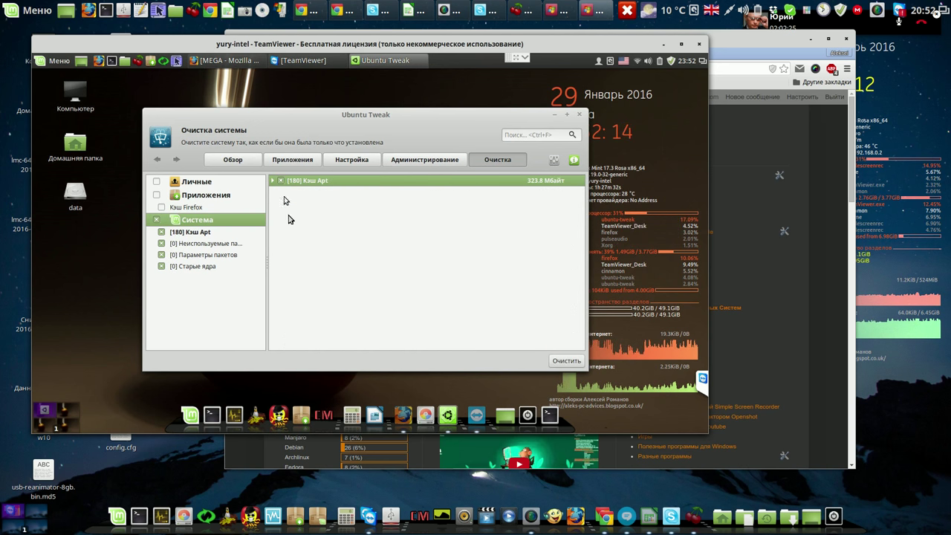
{"action": "left_click", "coordinate": [563, 362]}
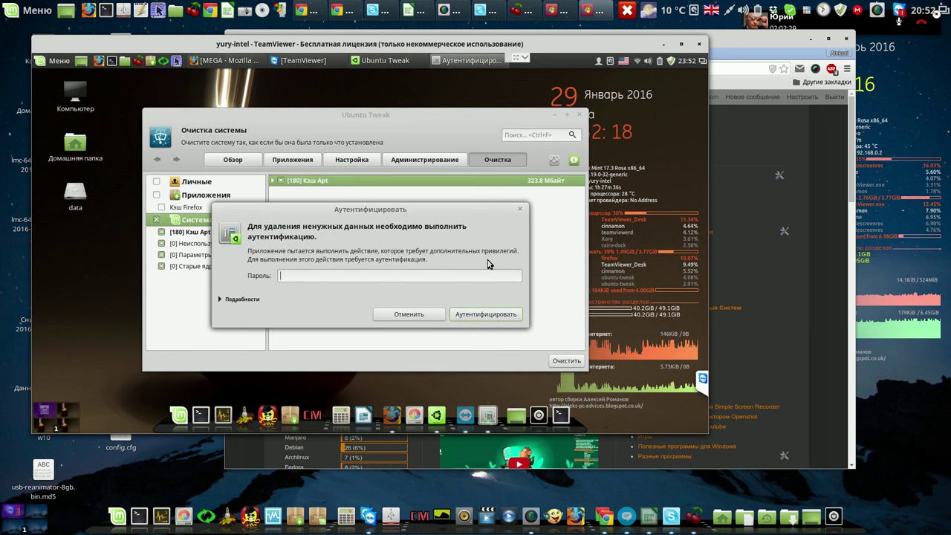
{"action": "key", "text": "Return"}
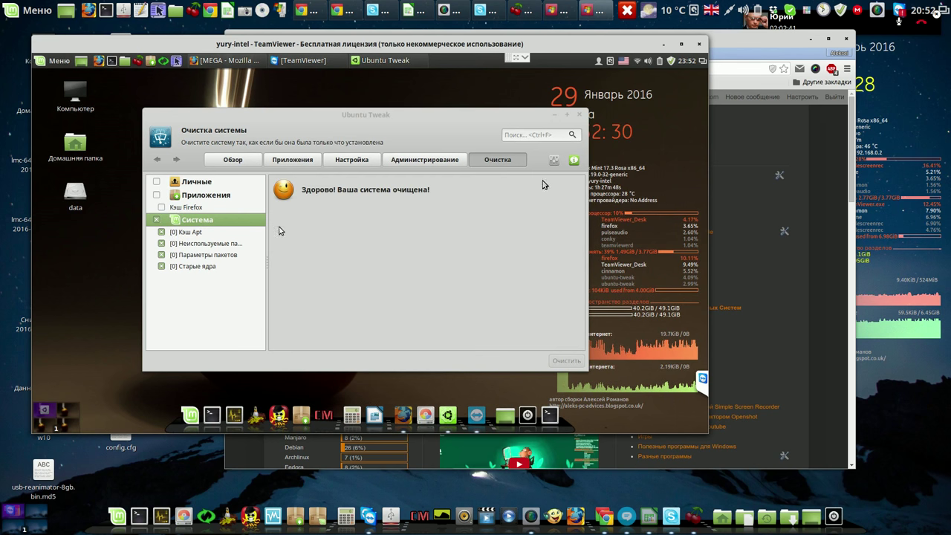
{"action": "left_click", "coordinate": [581, 115]}
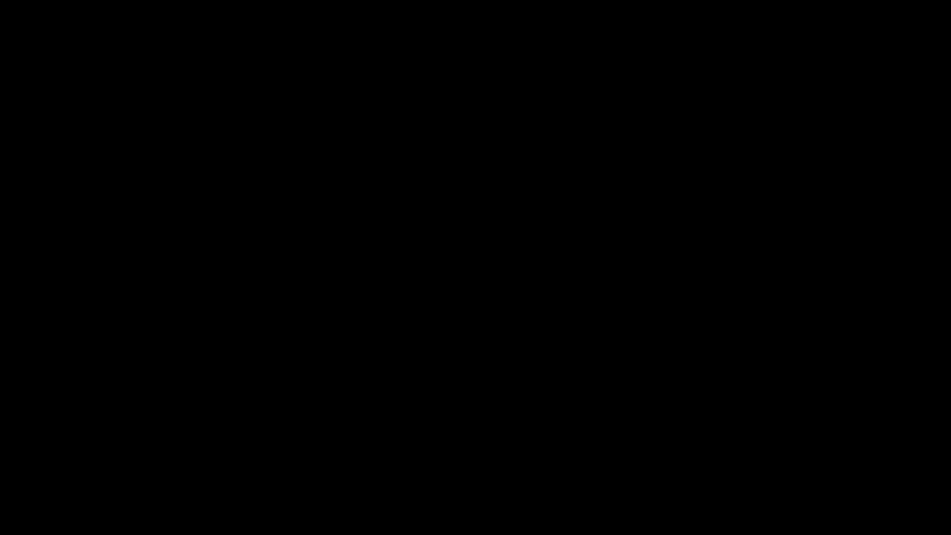